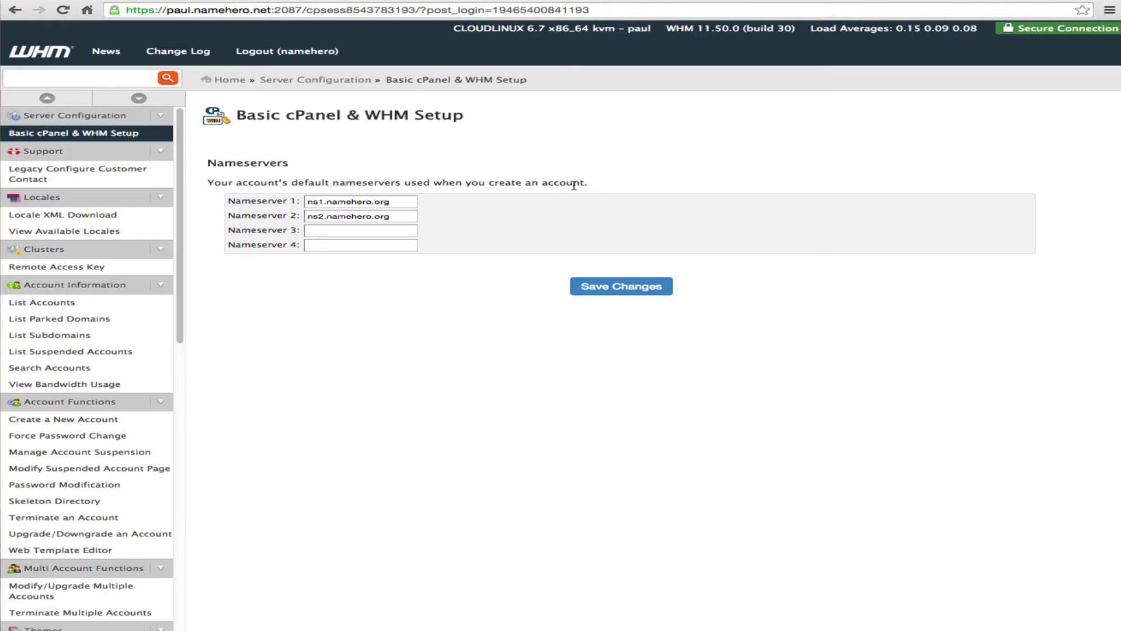
# - Reload WHM's Basic Setup and inspect the ns1.namehero.org and ns2.namehero.org nameserver values
pyautogui.click(83, 134)
pyautogui.tripleClick(389, 203)
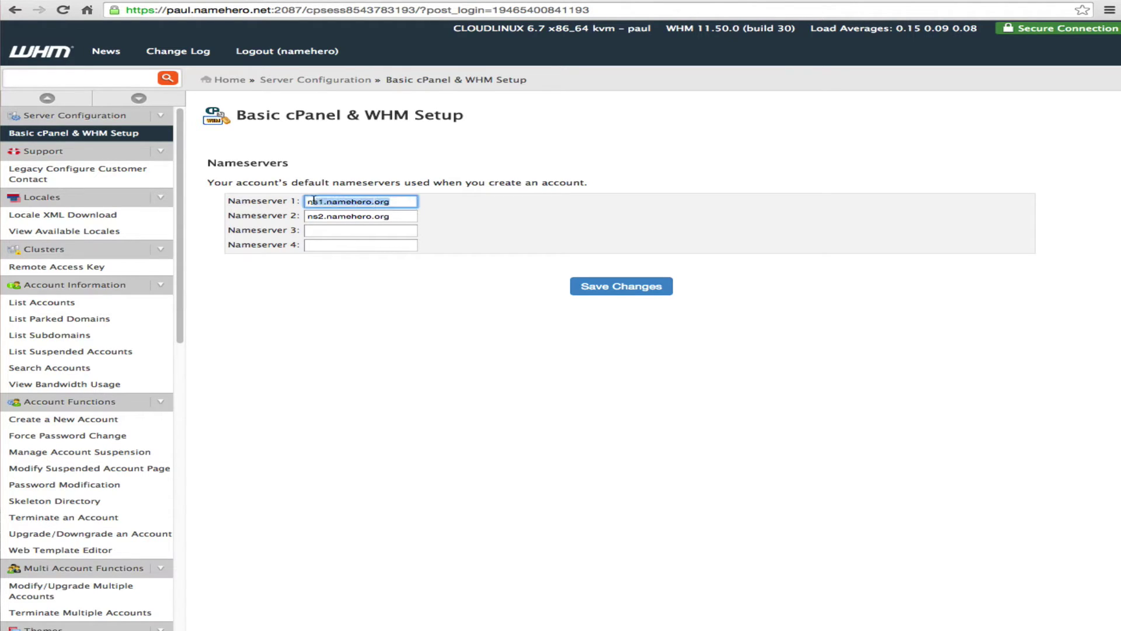
pyautogui.tripleClick(383, 217)
pyautogui.click(340, 199)
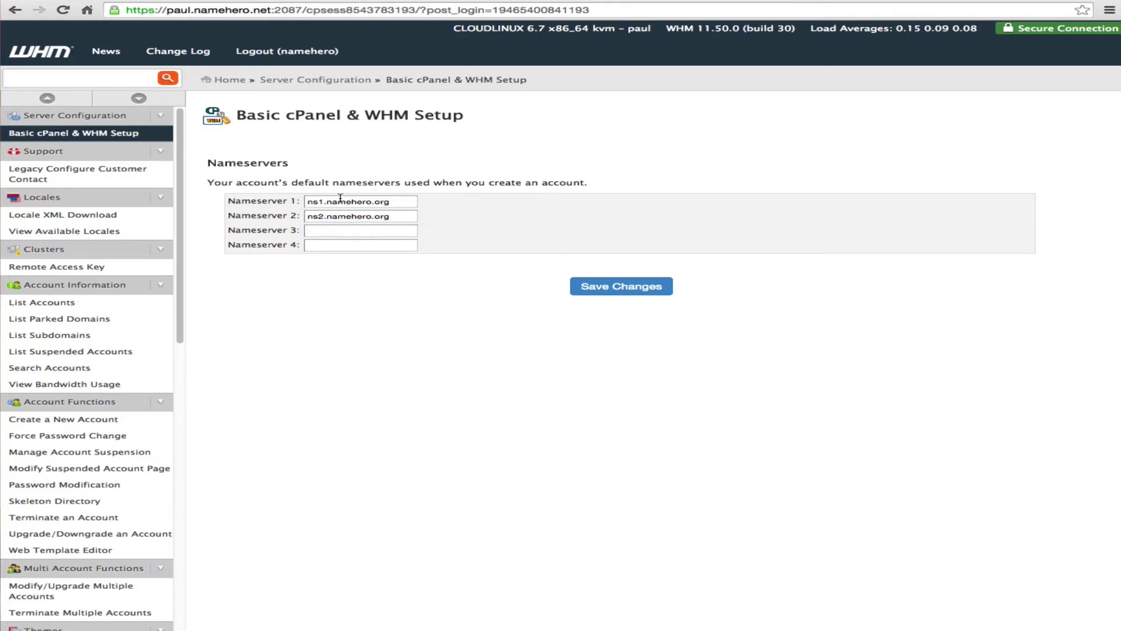
pyautogui.tripleClick(310, 202)
pyautogui.click(378, 200)
pyautogui.tripleClick(392, 200)
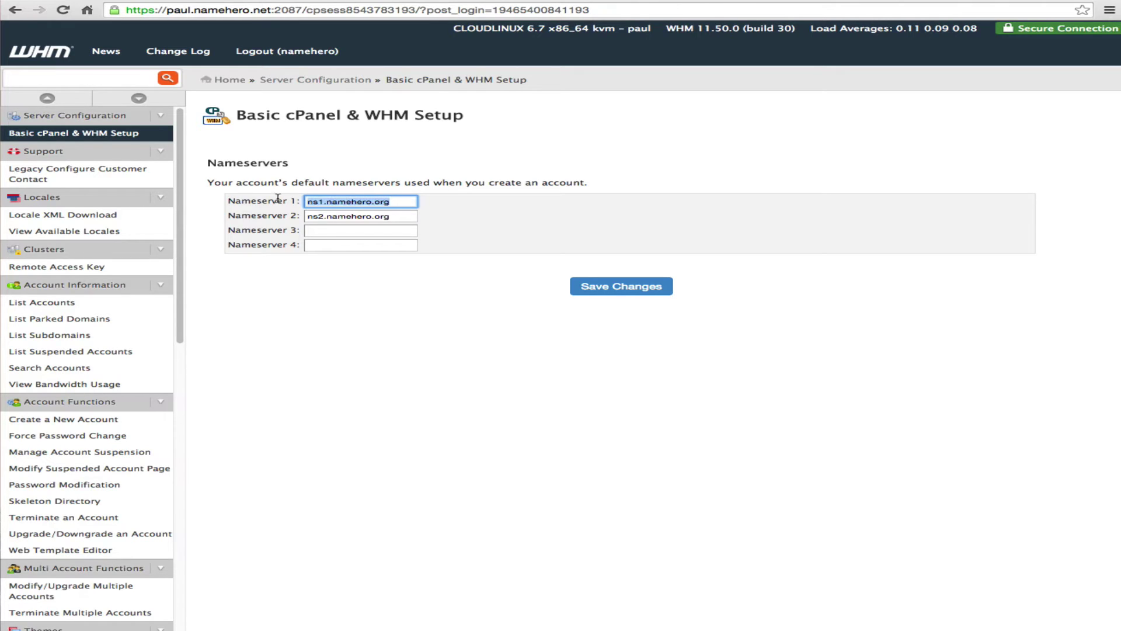
pyautogui.tripleClick(385, 219)
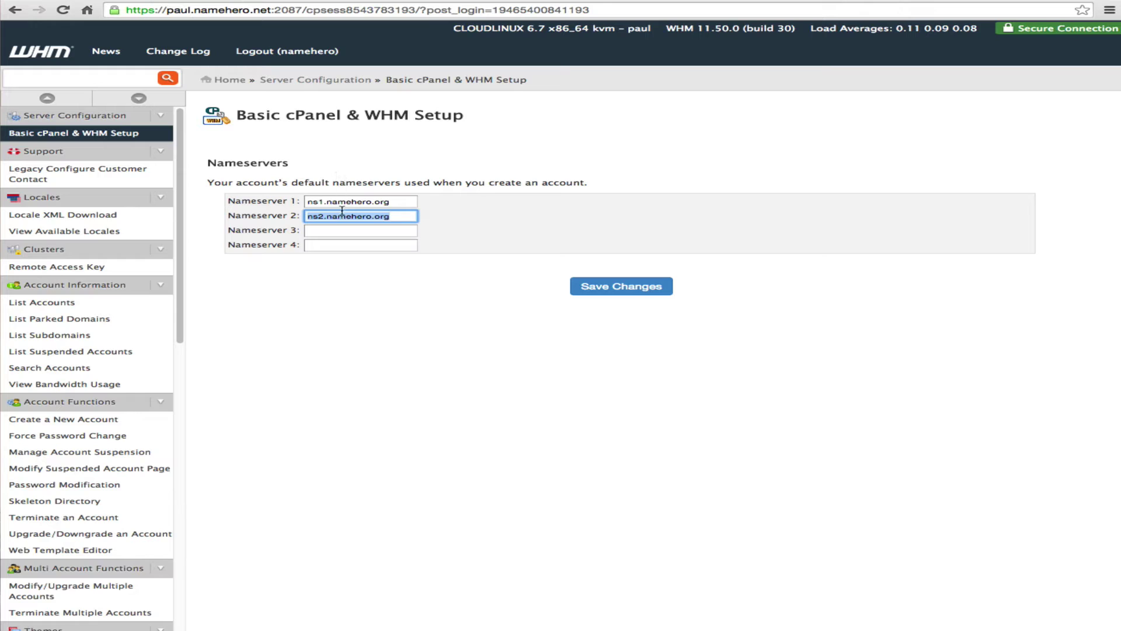
pyautogui.click(348, 210)
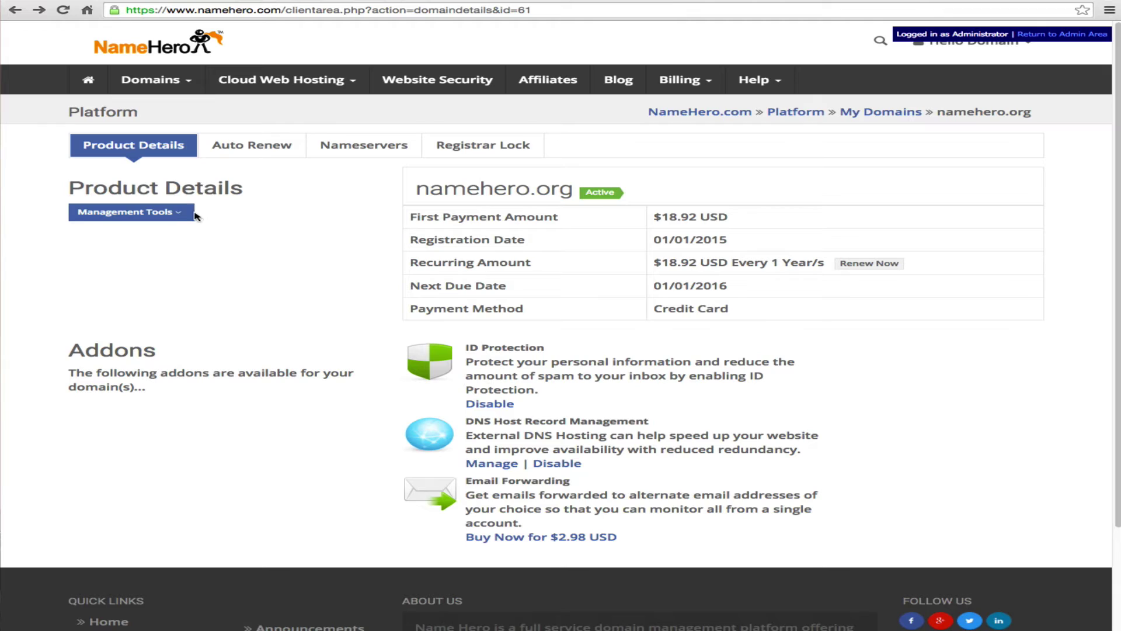
# - Open Register Nameservers from namehero.org's Management Tools menu
pyautogui.click(177, 218)
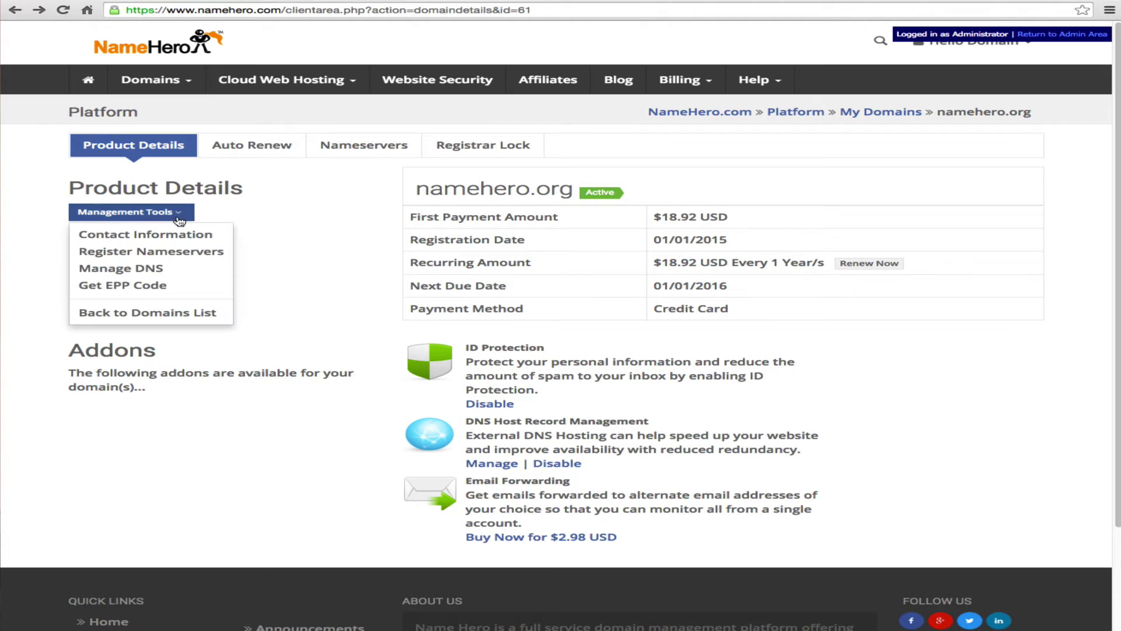
pyautogui.click(155, 256)
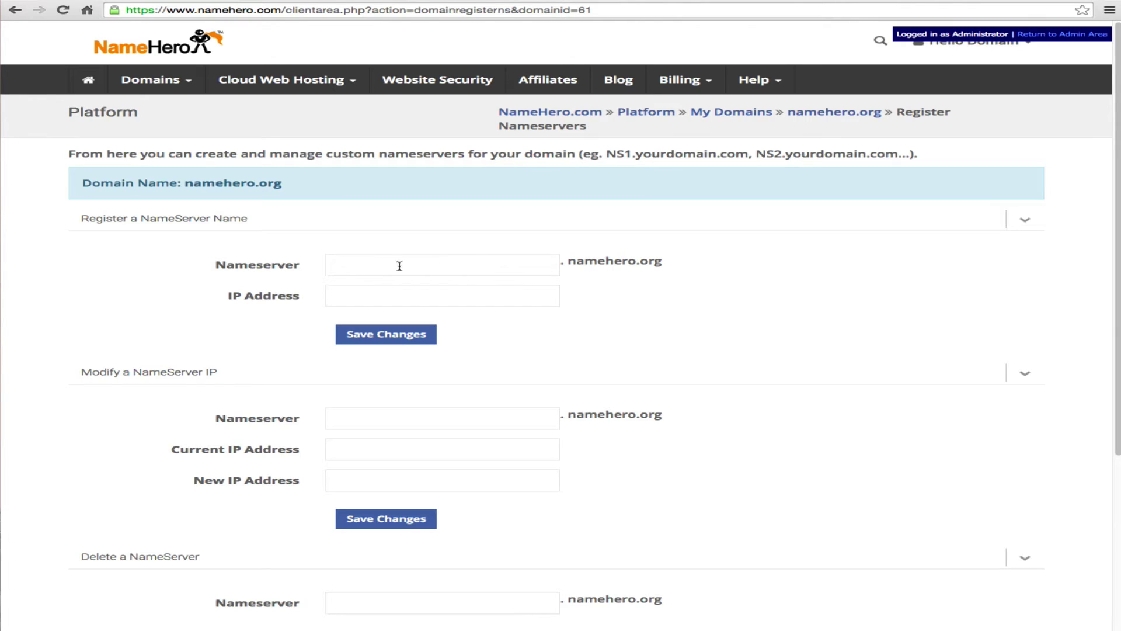
# - Enter ns1 as the nameserver name to register
pyautogui.click(423, 257)
pyautogui.click(370, 298)
pyautogui.click(363, 266)
pyautogui.write('ns1')
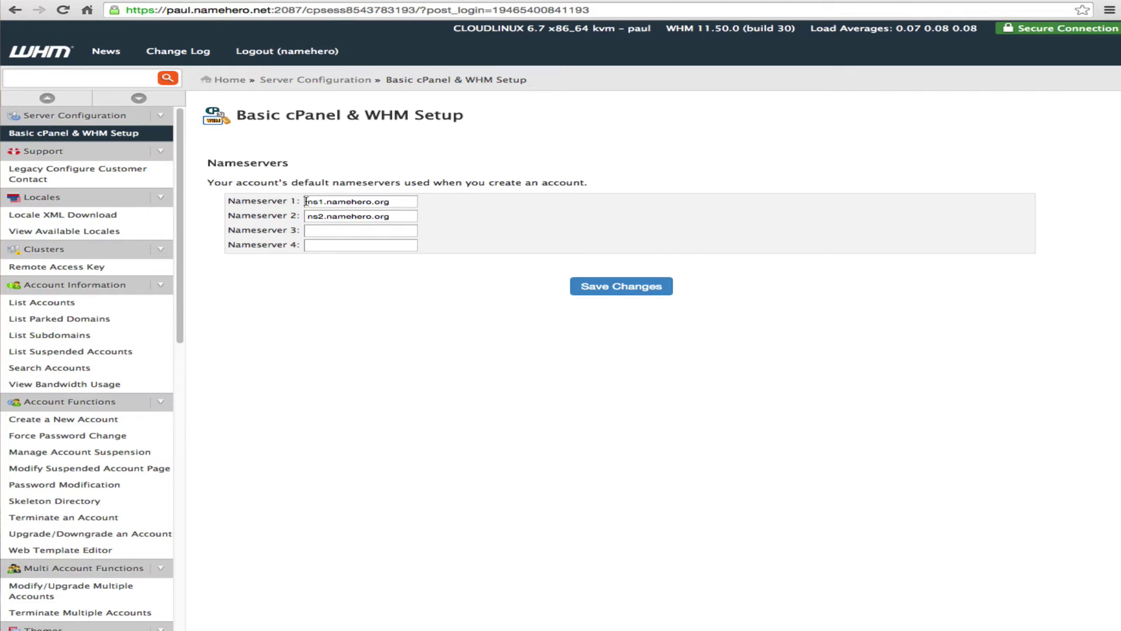
pyautogui.click(309, 202)
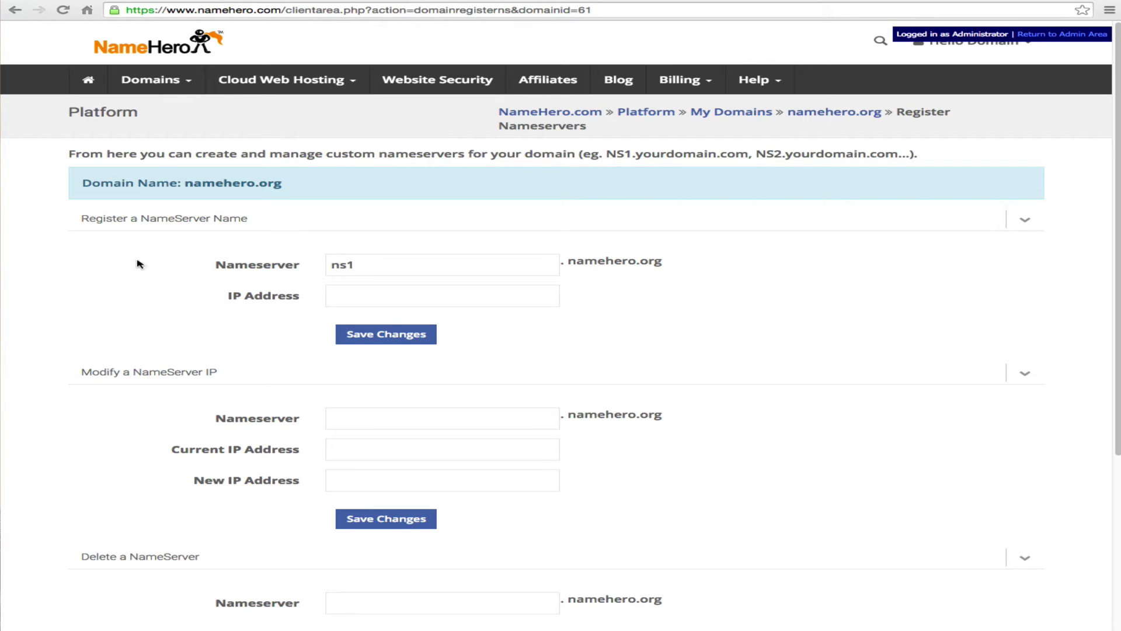
# - Paste IP 64.91.237.137 for ns1 and save, which returns a duplicate-name error
pyautogui.click(407, 299)
pyautogui.write('64.91.237.137')
pyautogui.click(243, 337)
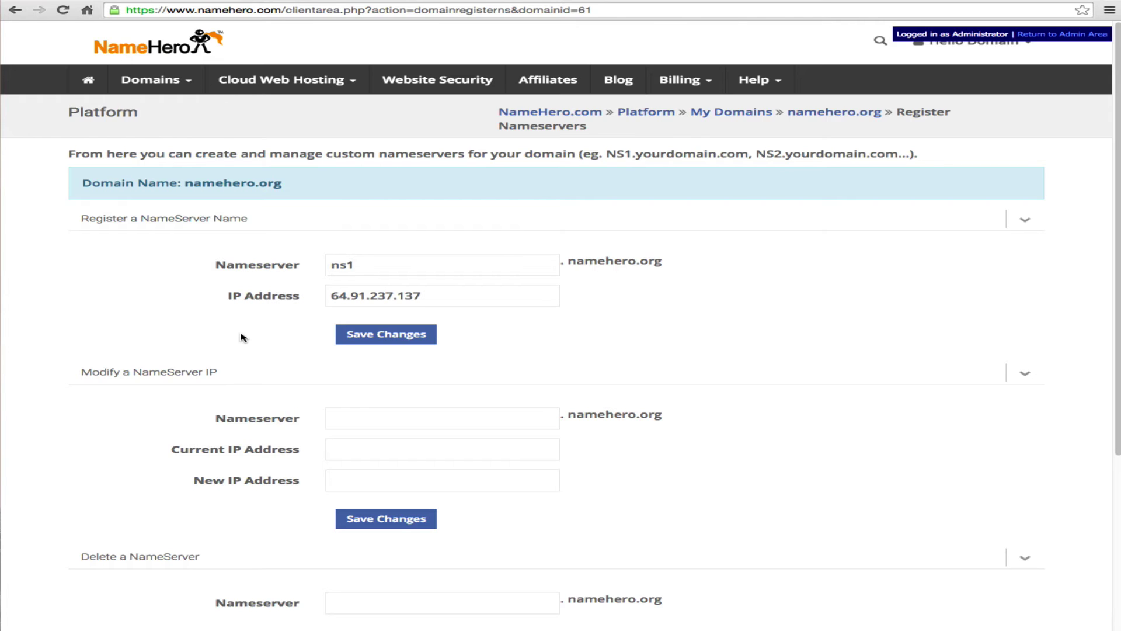
pyautogui.moveTo(439, 295); pyautogui.dragTo(329, 295)
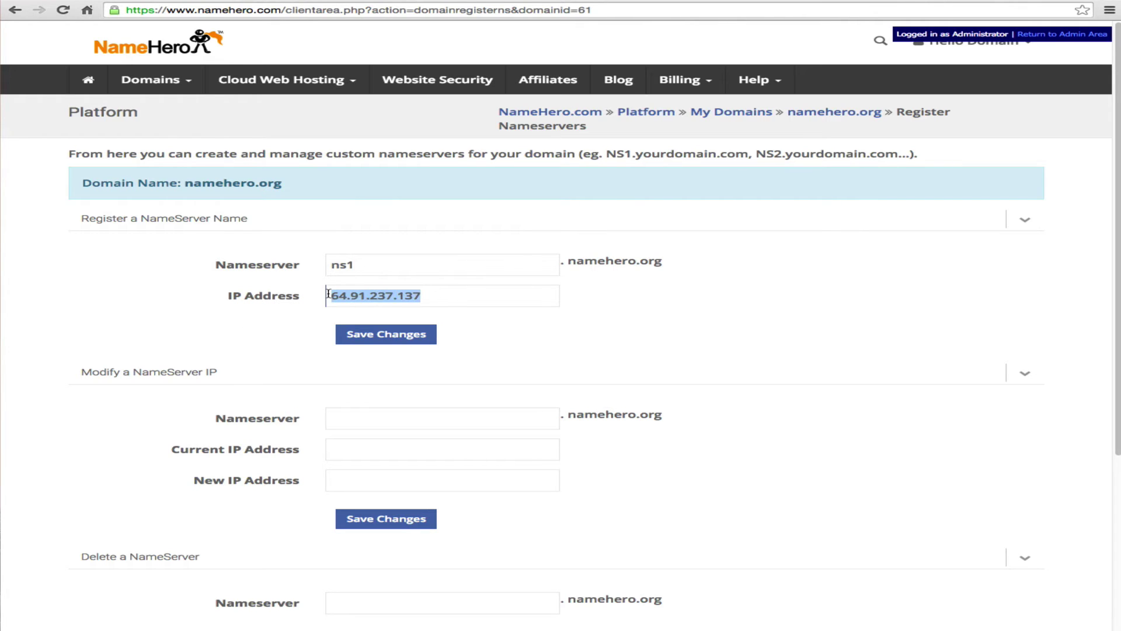
pyautogui.click(300, 310)
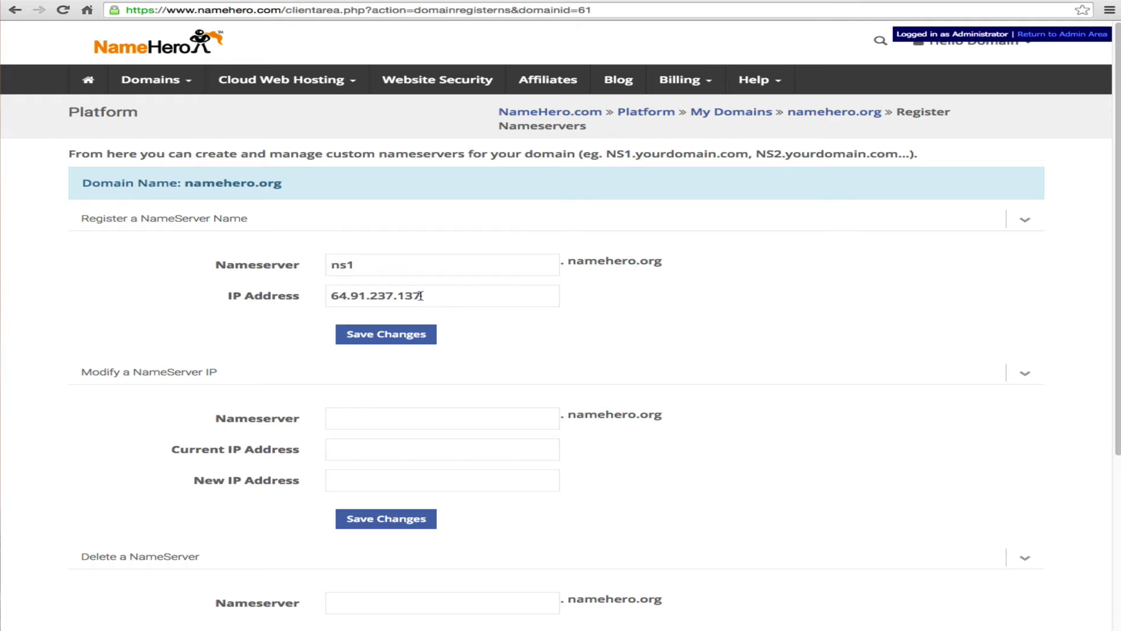
pyautogui.click(370, 331)
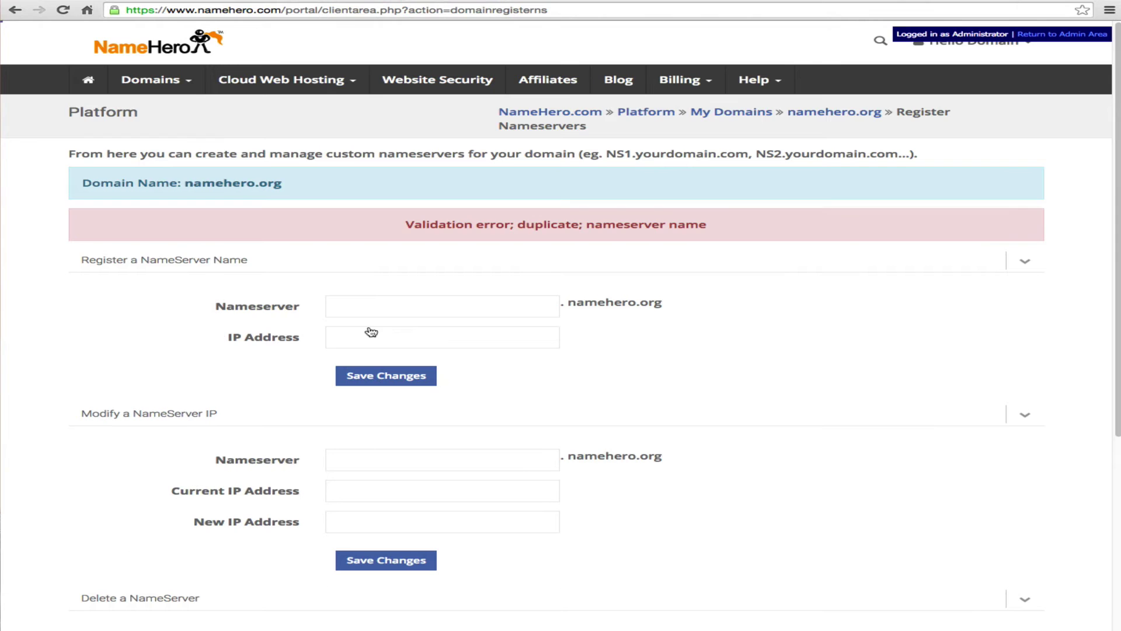
# - Register ns2 with IP 67.225.210.184 and save; the duplicate-name error appears again
pyautogui.click(425, 300)
pyautogui.write('ns2')
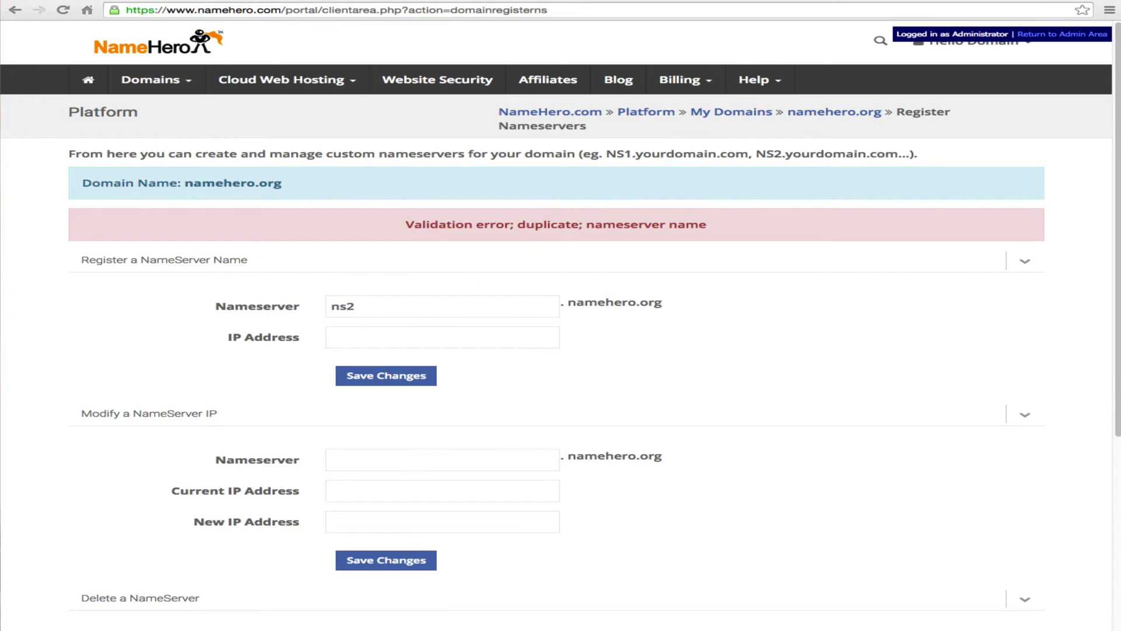
pyautogui.click(372, 342)
pyautogui.write('67.225.210.184')
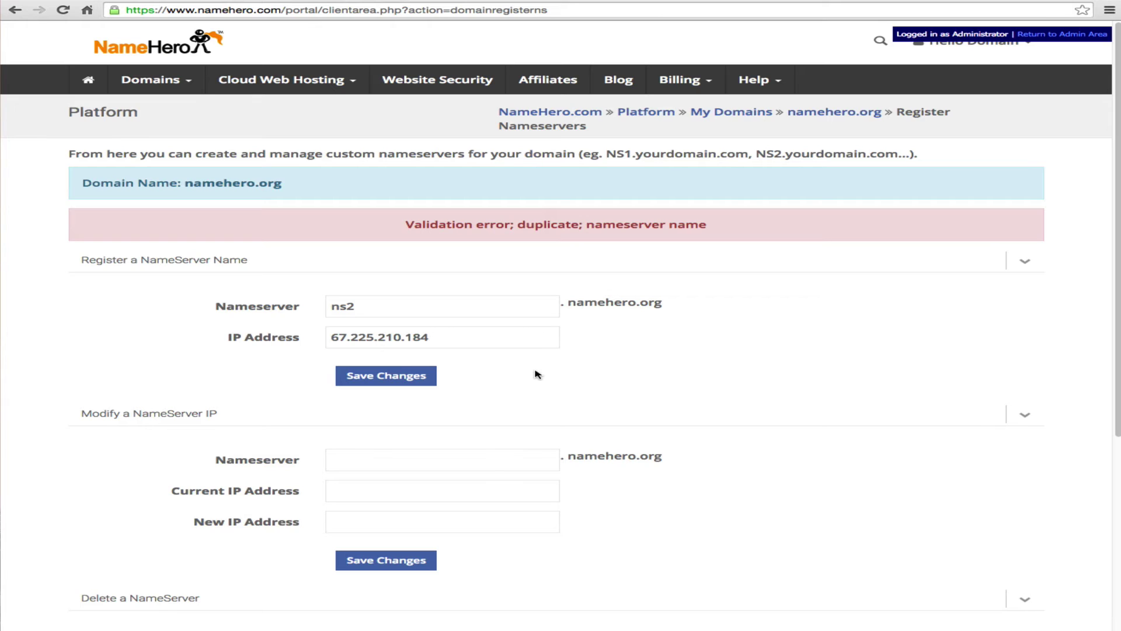
pyautogui.click(512, 339)
pyautogui.click(412, 376)
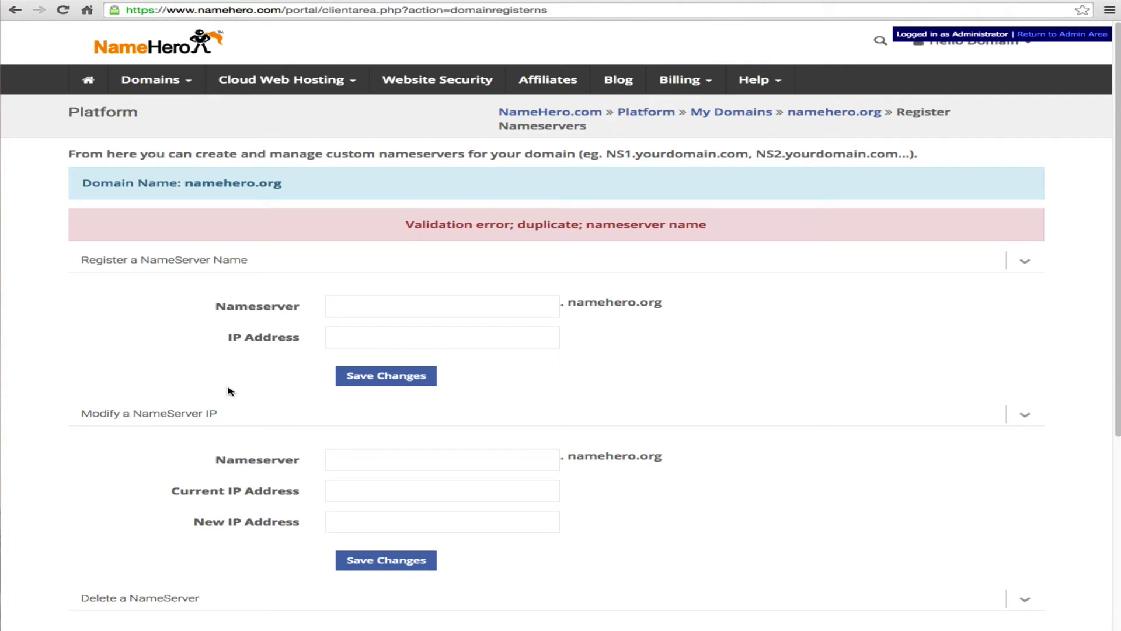
# - Begin entering ns1 under Modify a NameServer IP, then return to namehero.org's details page instead
pyautogui.scroll(-3, 296, 358)
pyautogui.click(474, 375)
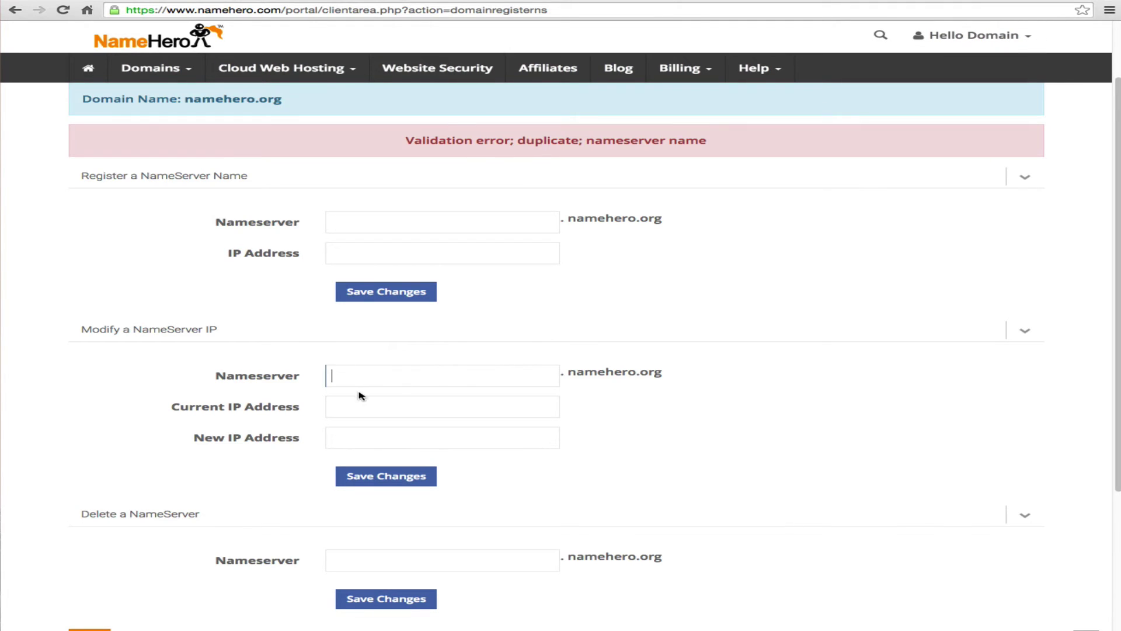
pyautogui.write('nsq1')
pyautogui.press('Left')
pyautogui.press('BackSpace')
pyautogui.click(330, 406)
pyautogui.scroll(3, 547, 546)
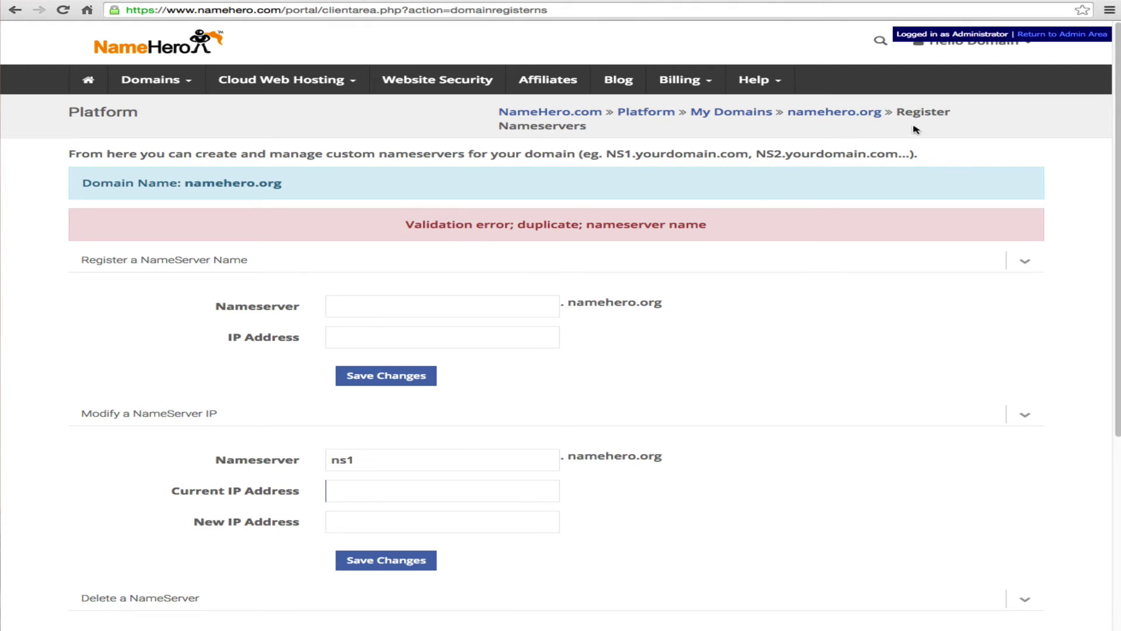
pyautogui.click(845, 116)
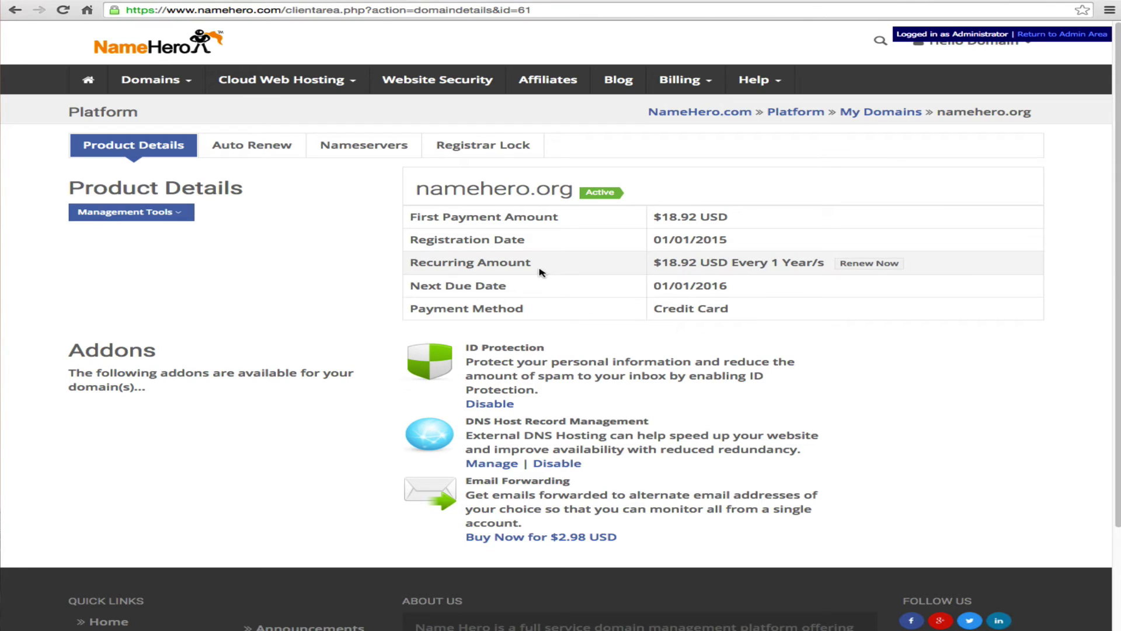
# - Replace ns3/ns4.namehero.net with ns1.namehero.org and ns2.namehero.org and save the nameservers
pyautogui.click(392, 152)
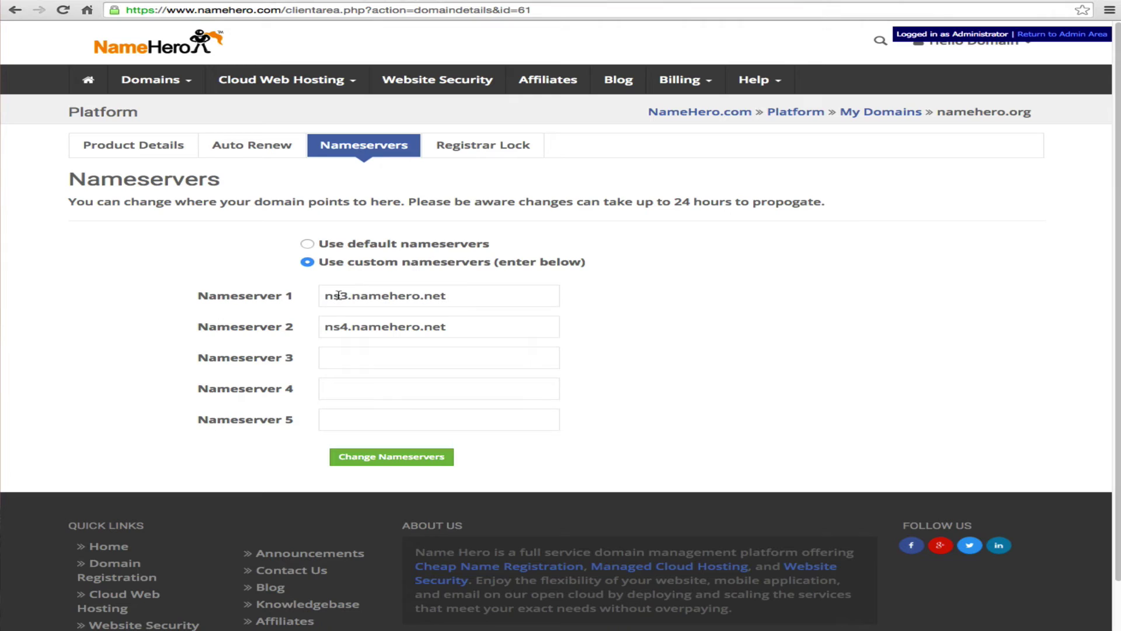
pyautogui.moveTo(340, 293); pyautogui.dragTo(325, 293)
pyautogui.tripleClick(520, 292)
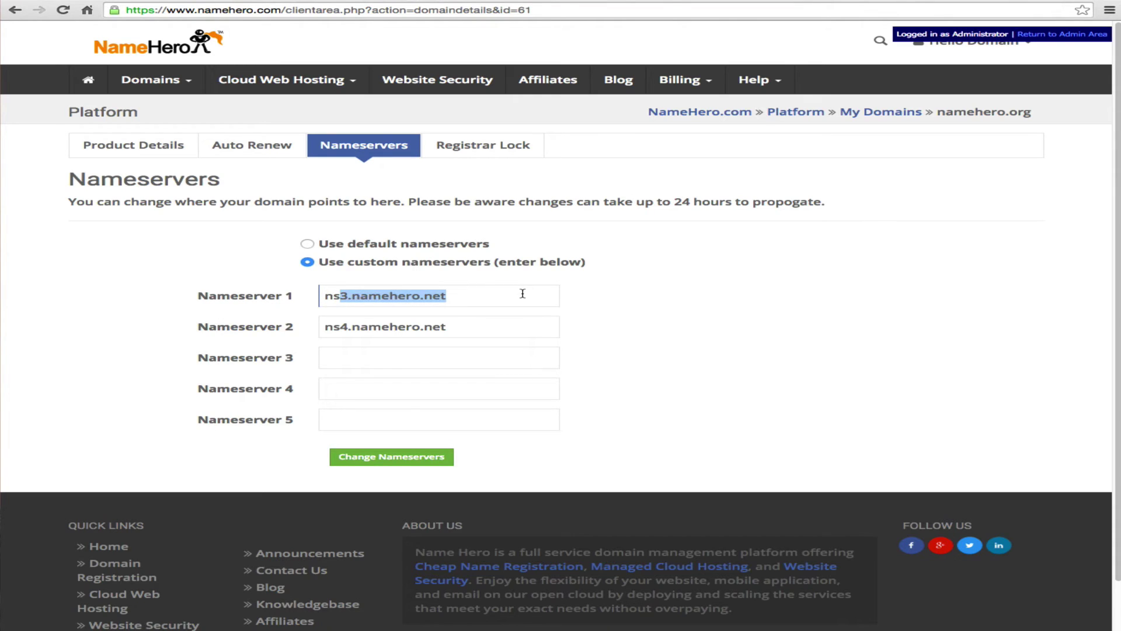
pyautogui.write('ns1name')
pyautogui.press('BackSpace')
pyautogui.press('BackSpace')
pyautogui.press('BackSpace')
pyautogui.press('BackSpace')
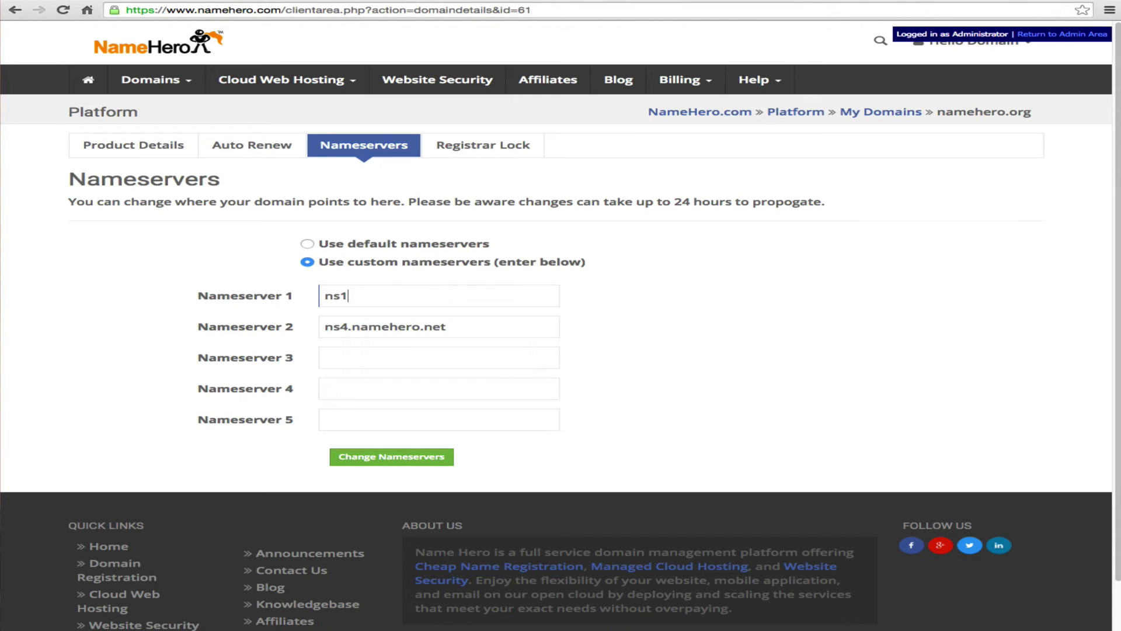
pyautogui.write('.namehero.org')
pyautogui.press('Tab')
pyautogui.write('ns2.')
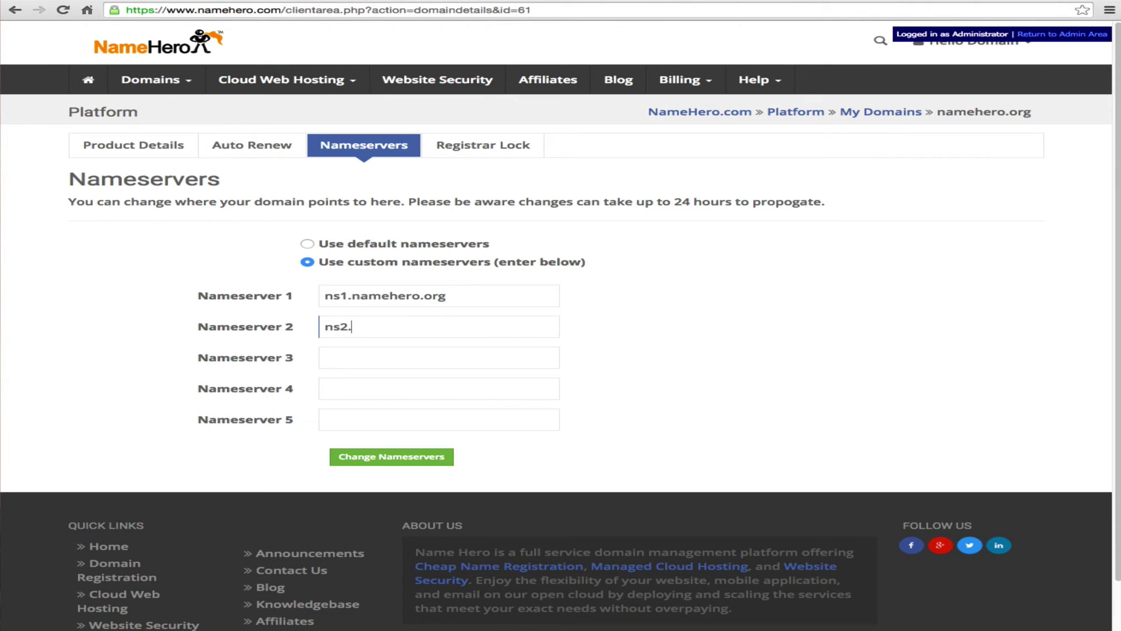
pyautogui.write('namehero.org')
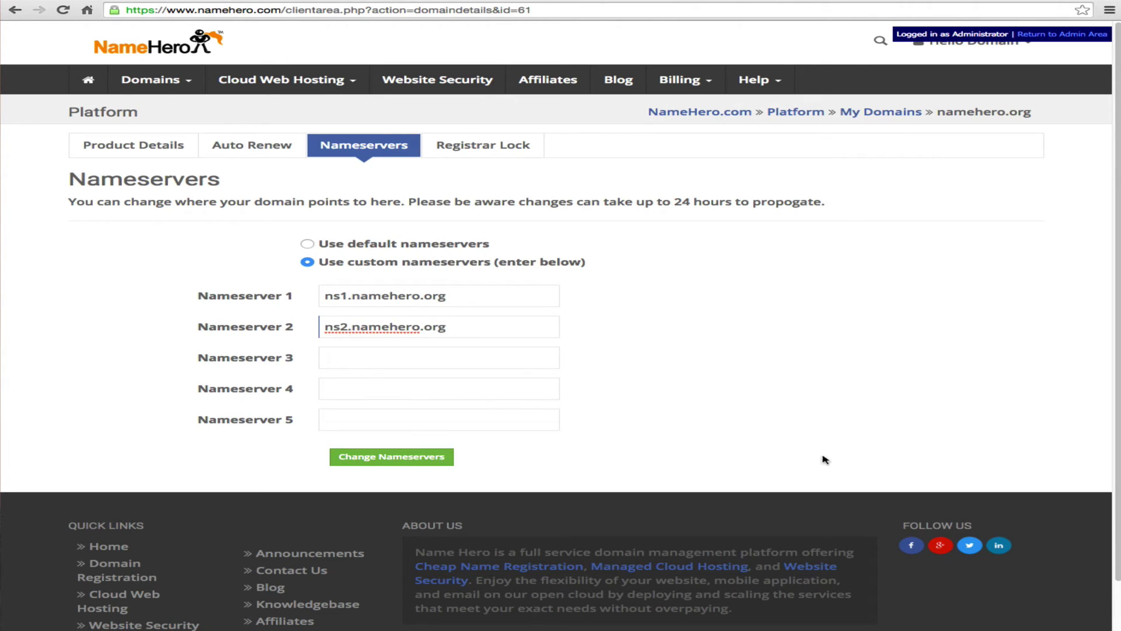
pyautogui.click(410, 464)
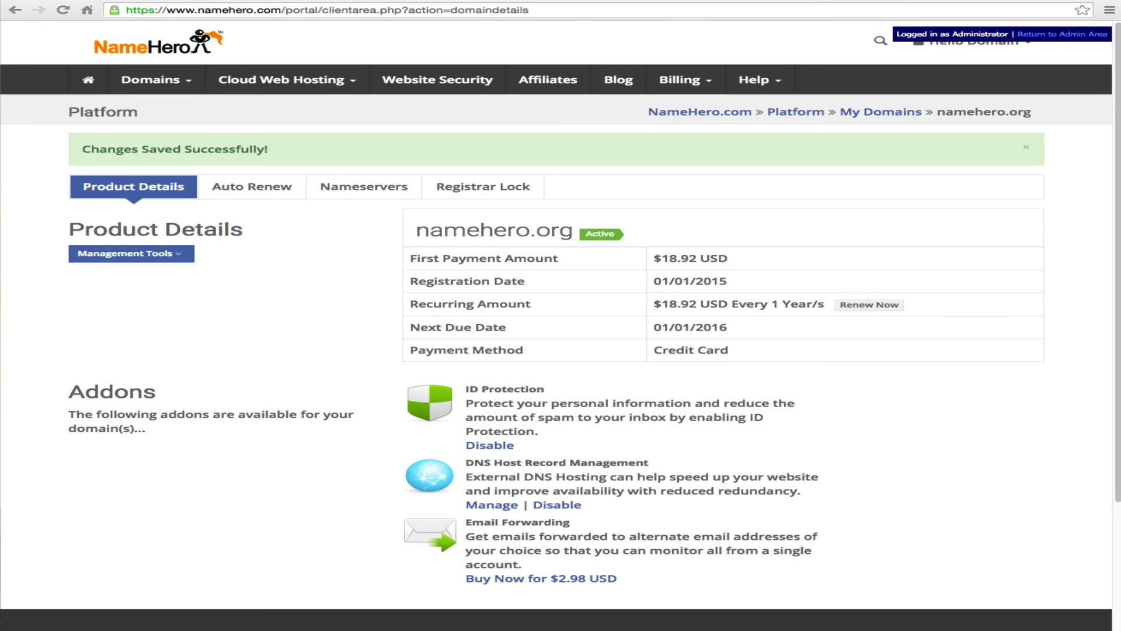
# - Load the intoDNS report for namehero.org
pyautogui.click(324, 10)
pyautogui.write('http://intodns.com/')
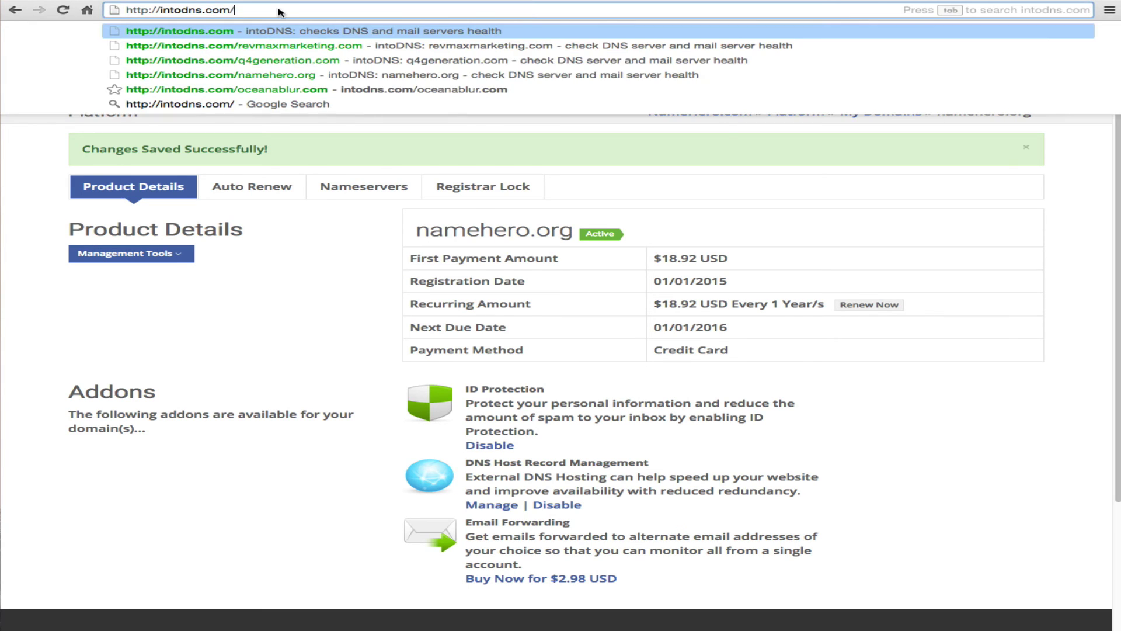
pyautogui.click(258, 204)
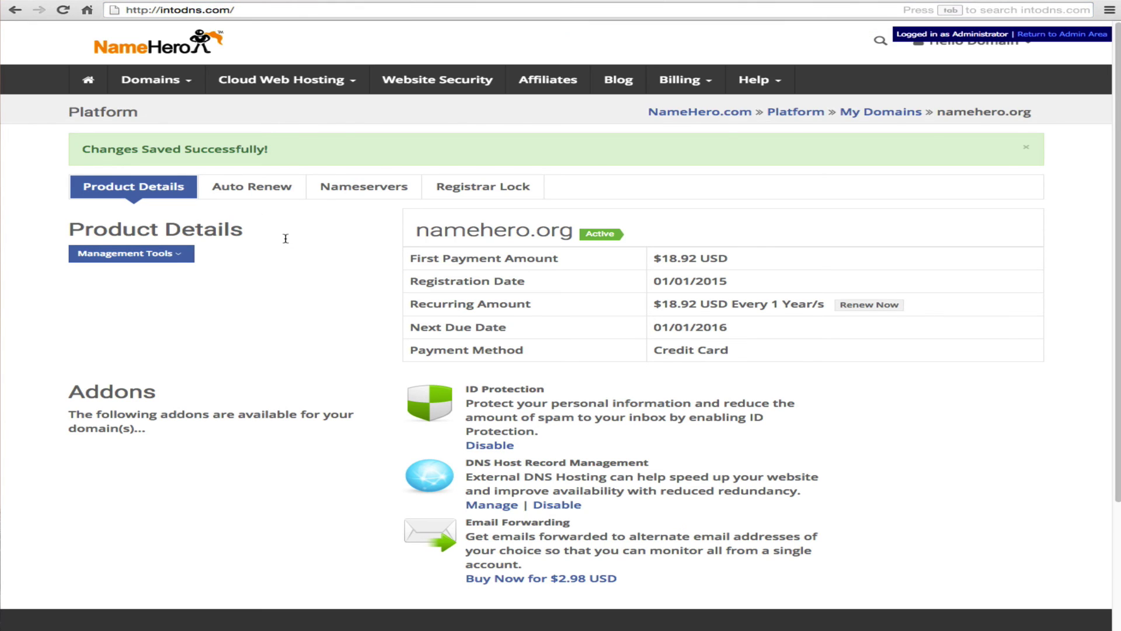
pyautogui.click(262, 7)
pyautogui.click(261, 7)
pyautogui.write('namehero.org')
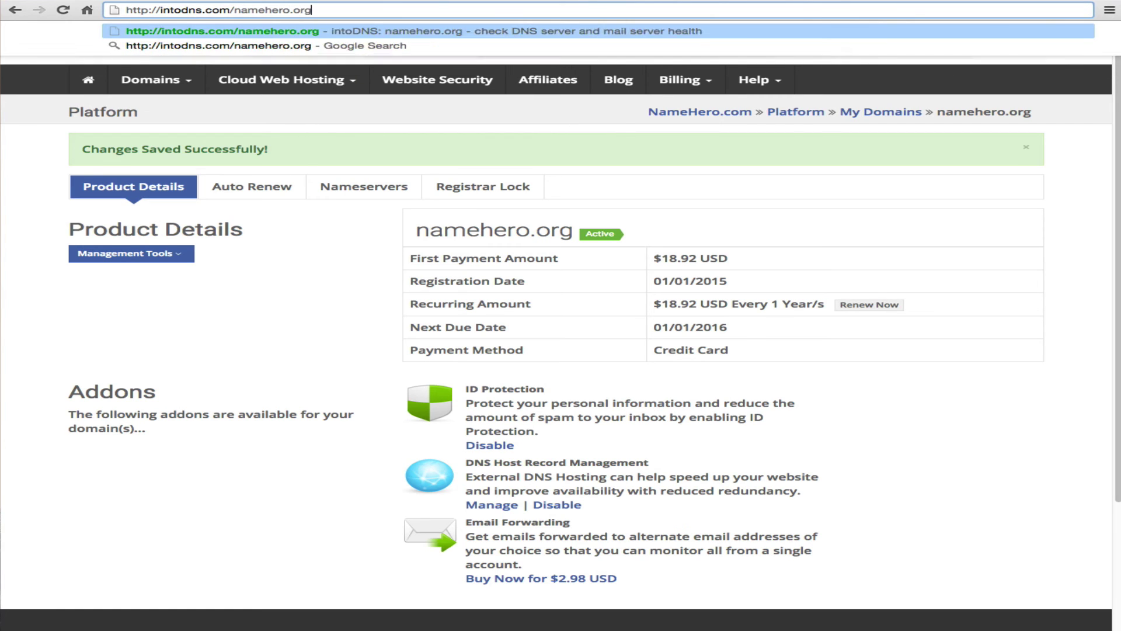
pyautogui.press('Return')
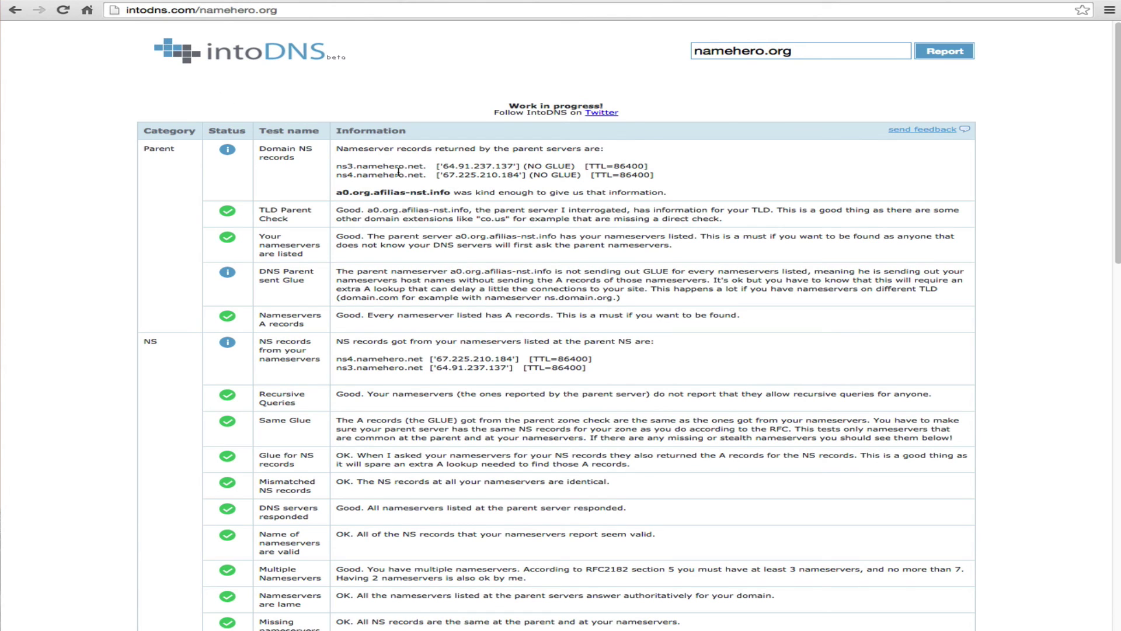
# - Review the NS results, which still list ns3 and ns4.namehero.net
pyautogui.moveTo(368, 166); pyautogui.dragTo(362, 185)
pyautogui.click(363, 186)
pyautogui.scroll(-15, 377, 261)
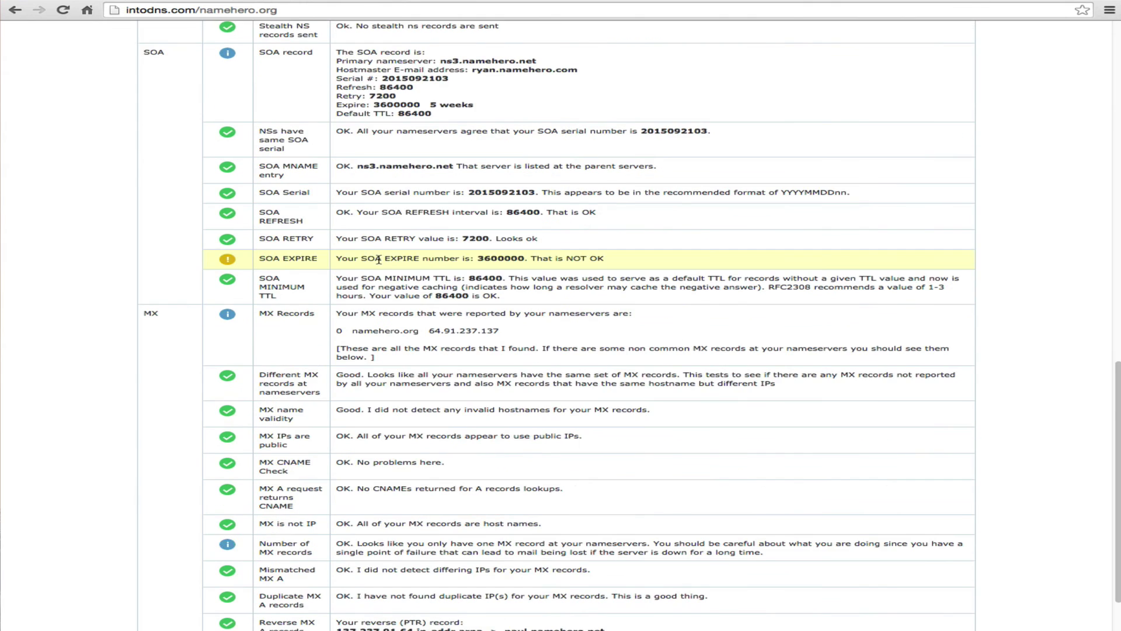
pyautogui.scroll(1, 383, 257)
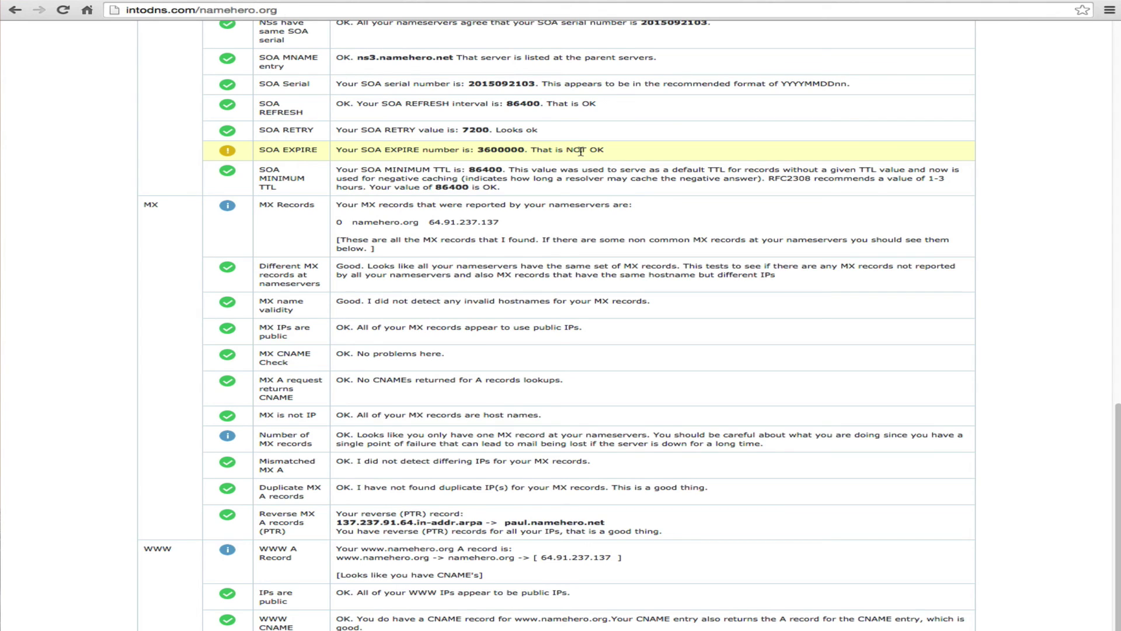
pyautogui.scroll(-1, 649, 203)
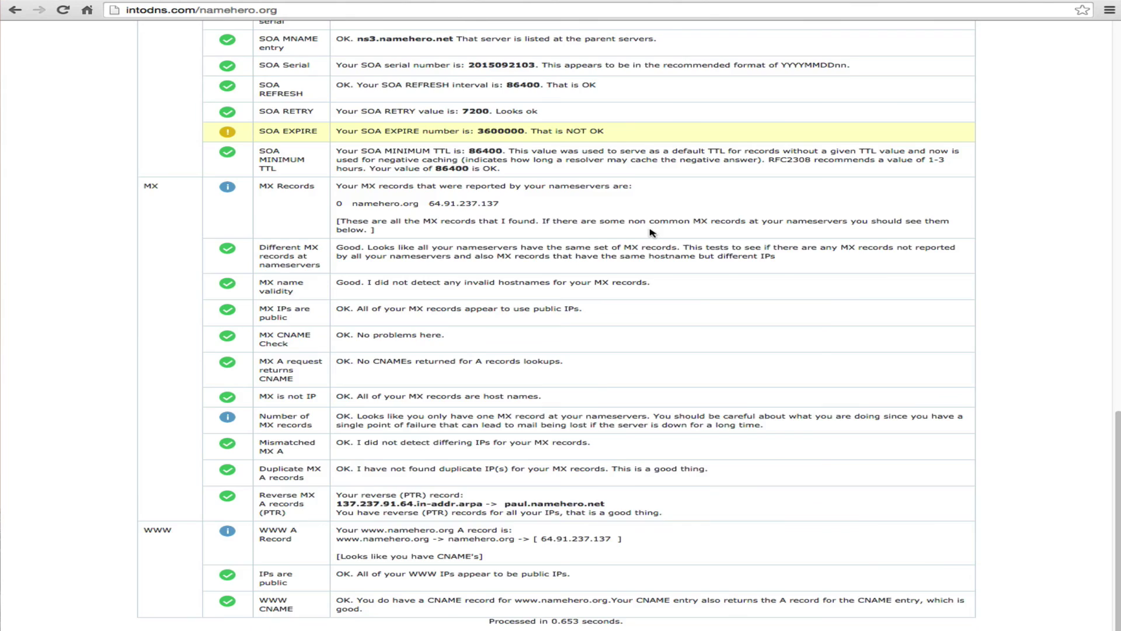
pyautogui.scroll(15, 654, 234)
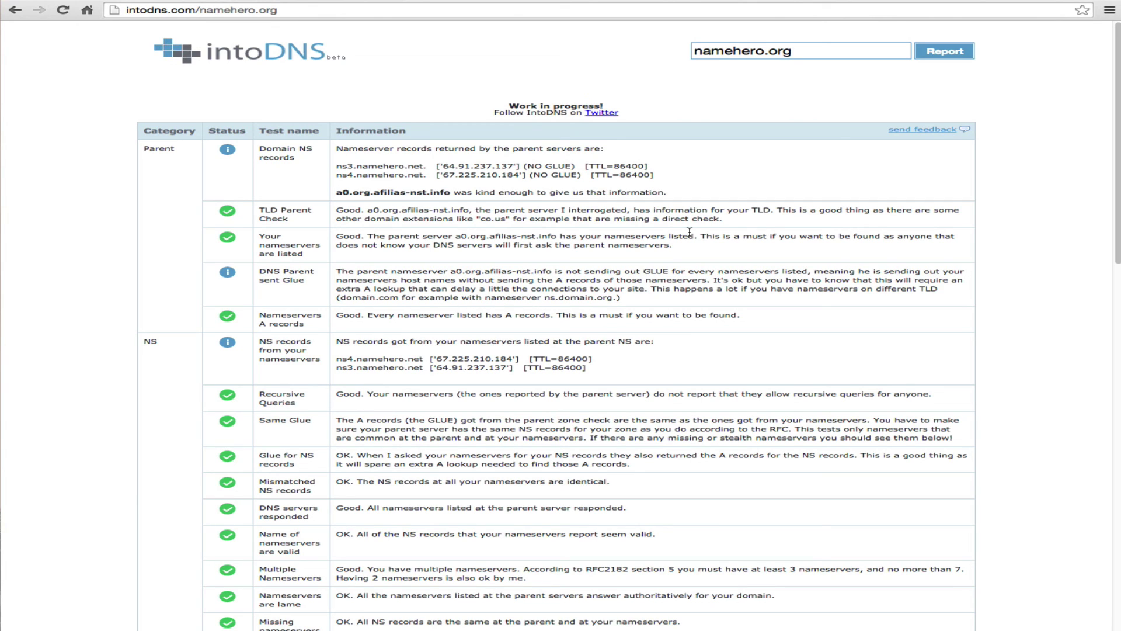
pyautogui.moveTo(454, 174); pyautogui.dragTo(410, 165)
pyautogui.click(411, 164)
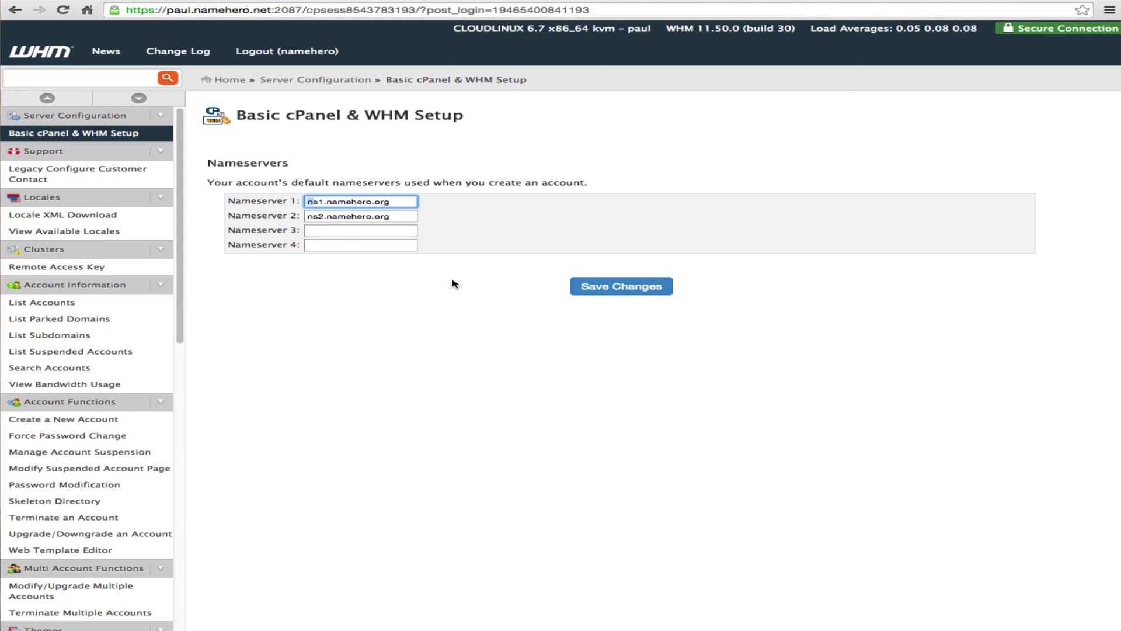
pyautogui.click(440, 286)
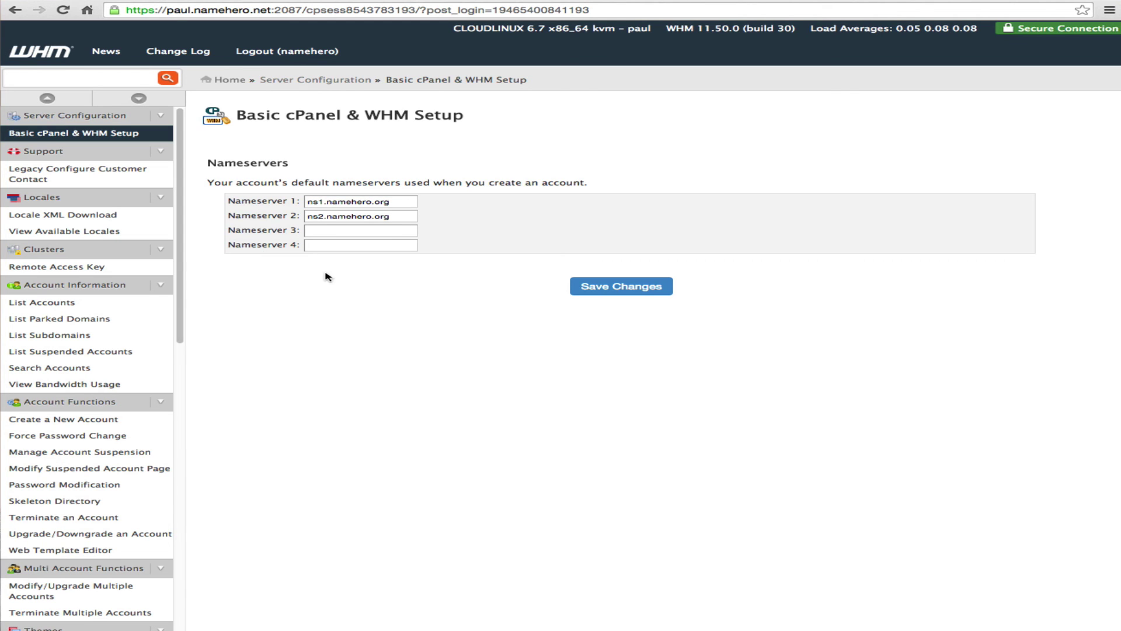
pyautogui.moveTo(408, 201); pyautogui.dragTo(269, 201)
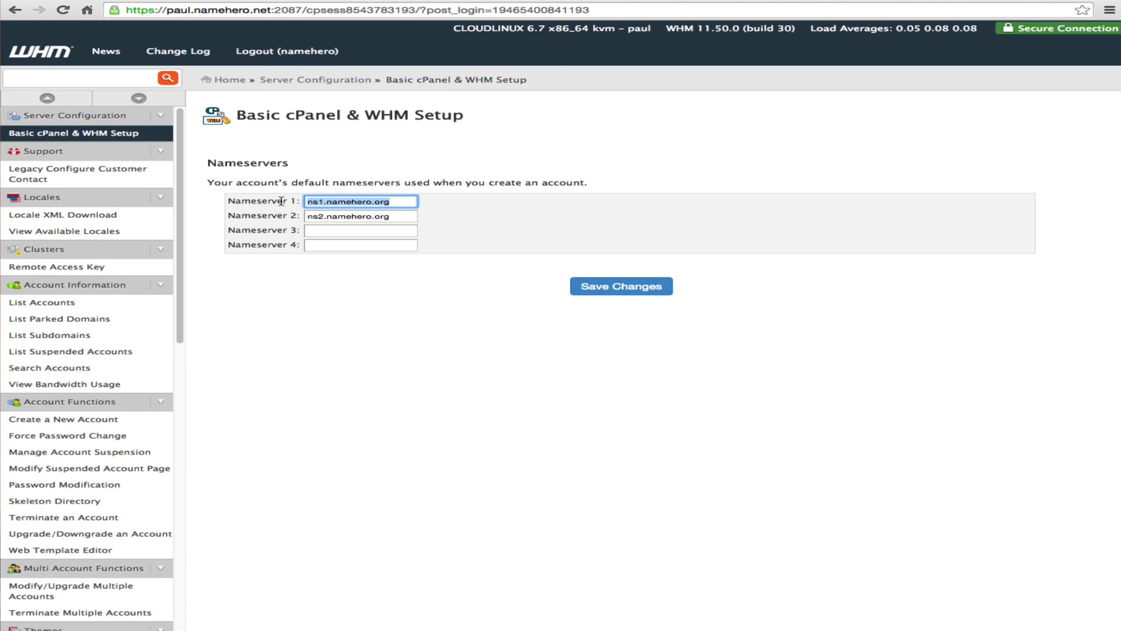